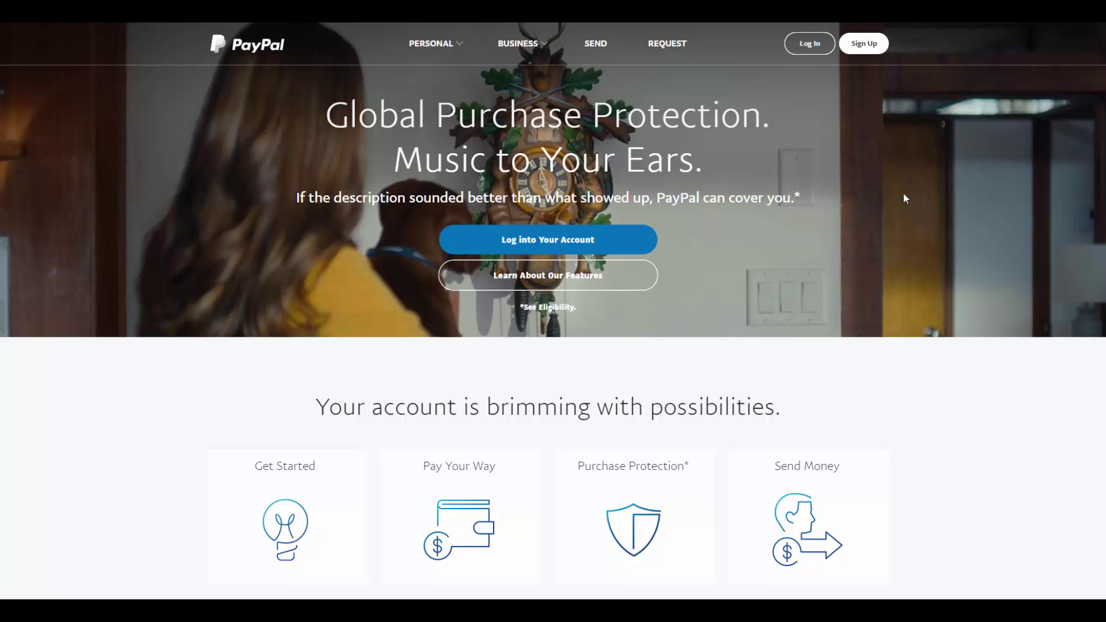
On PayPal's sign-up page, choose a Business Account and continue
{"action": "left_click", "coordinate": [875, 46]}
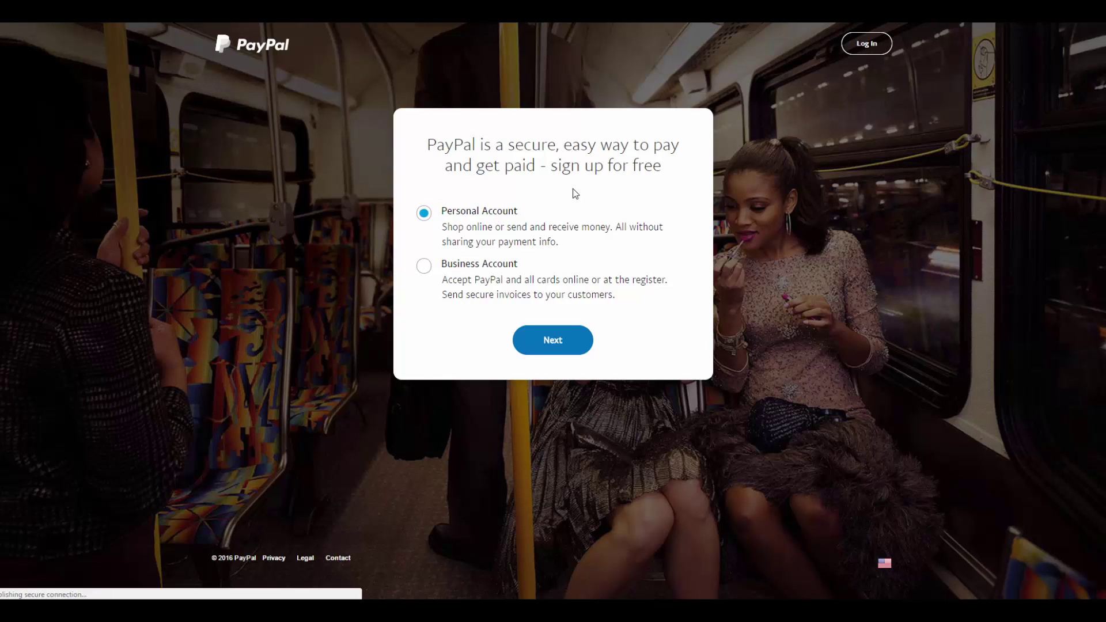
{"action": "left_click", "coordinate": [425, 267]}
{"action": "left_click", "coordinate": [570, 346]}
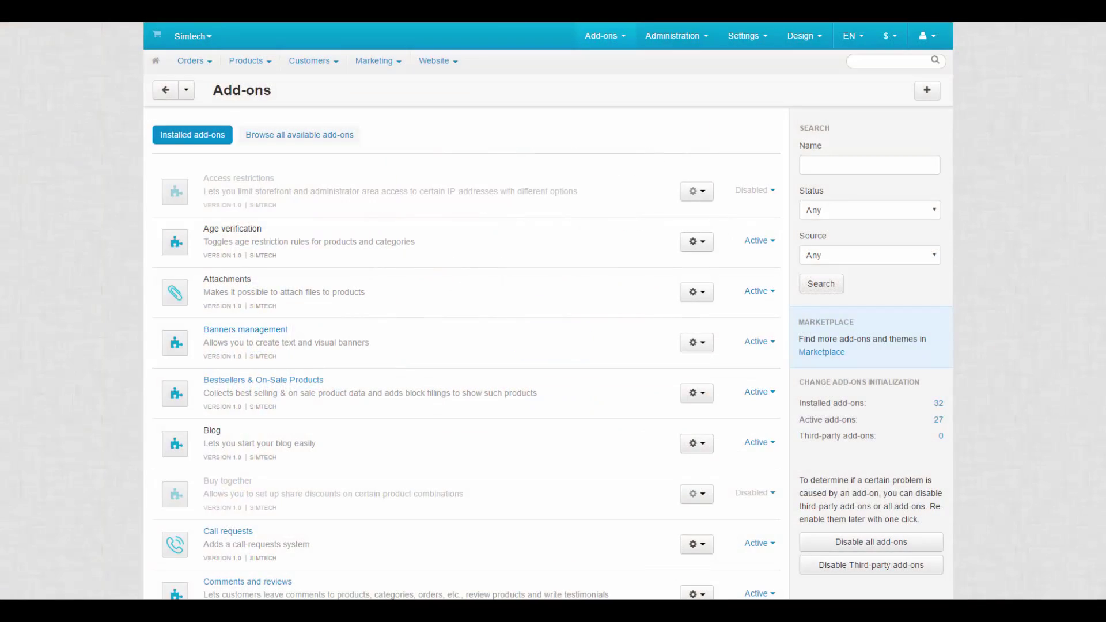
{"action": "scroll", "coordinate": [460, 311], "scroll_direction": "down", "scroll_amount": 9}
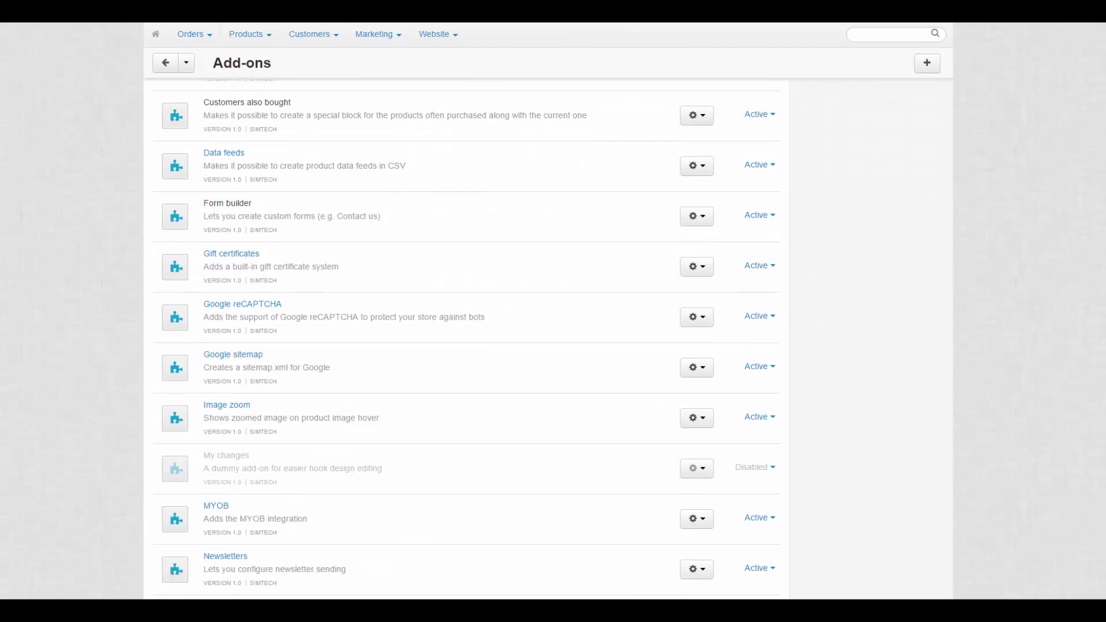
{"action": "scroll", "coordinate": [461, 340], "scroll_direction": "down", "scroll_amount": 7}
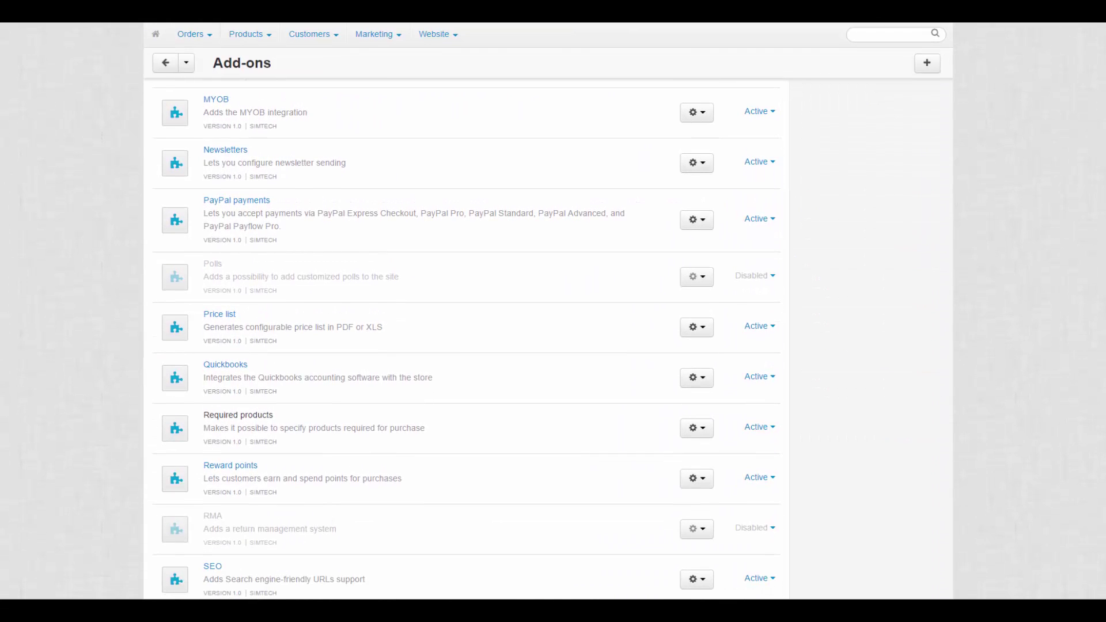
In the PayPal payments add-on, enable Override customer info and keep Completed mapped to Processed
{"action": "left_click", "coordinate": [251, 201]}
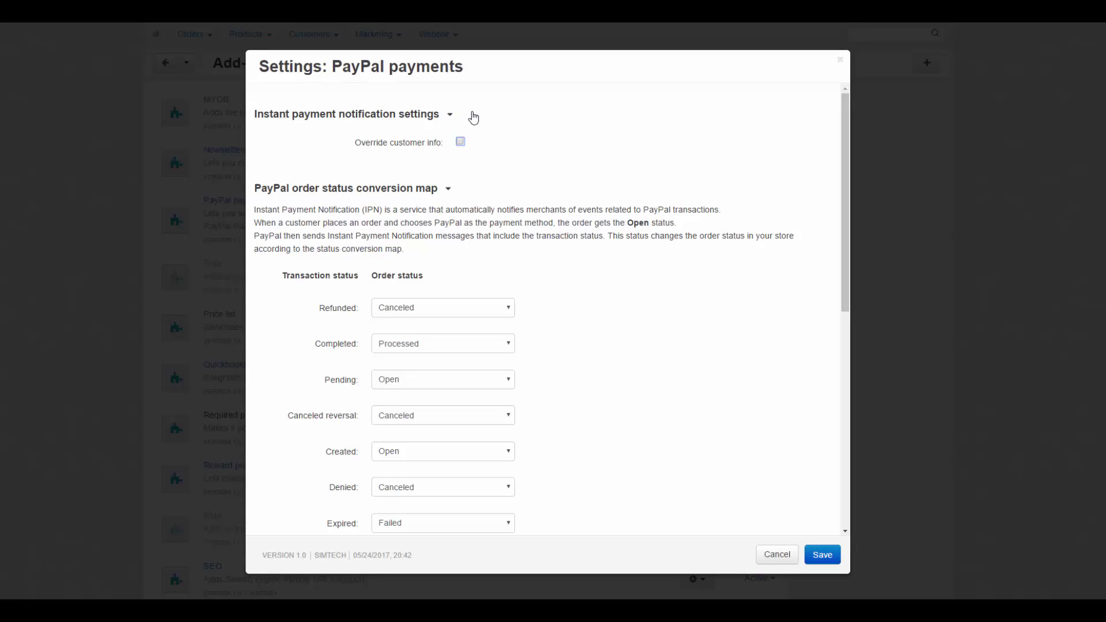
{"action": "left_click", "coordinate": [460, 142]}
{"action": "left_click_drag", "start_coordinate": [252, 213], "coordinate": [360, 212]}
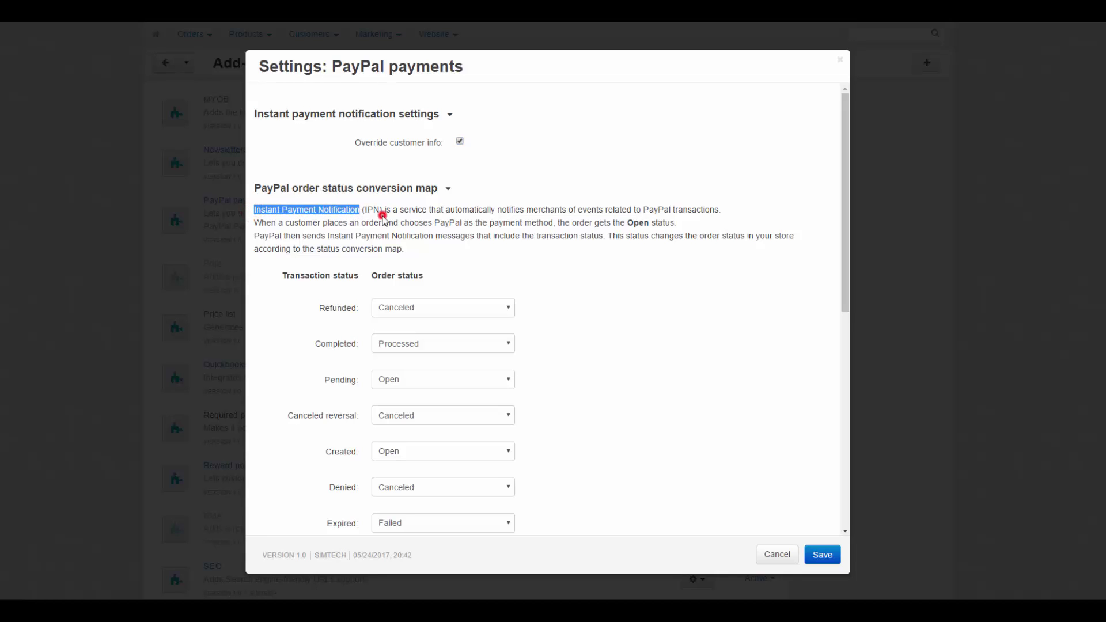
{"action": "left_click", "coordinate": [382, 219]}
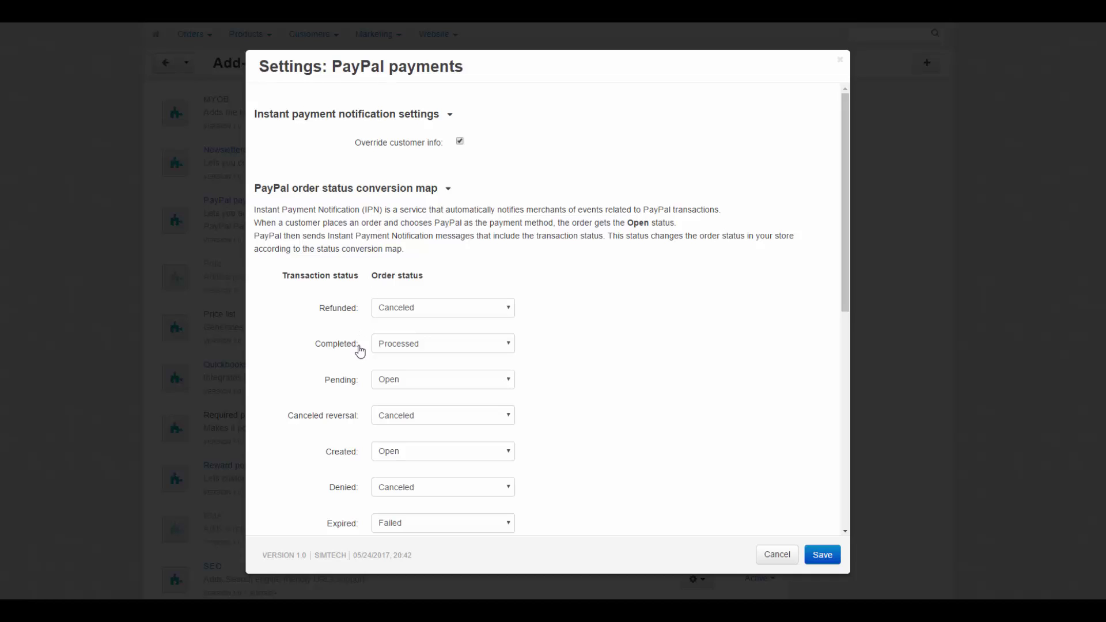
{"action": "left_click", "coordinate": [357, 345]}
{"action": "left_click", "coordinate": [443, 348]}
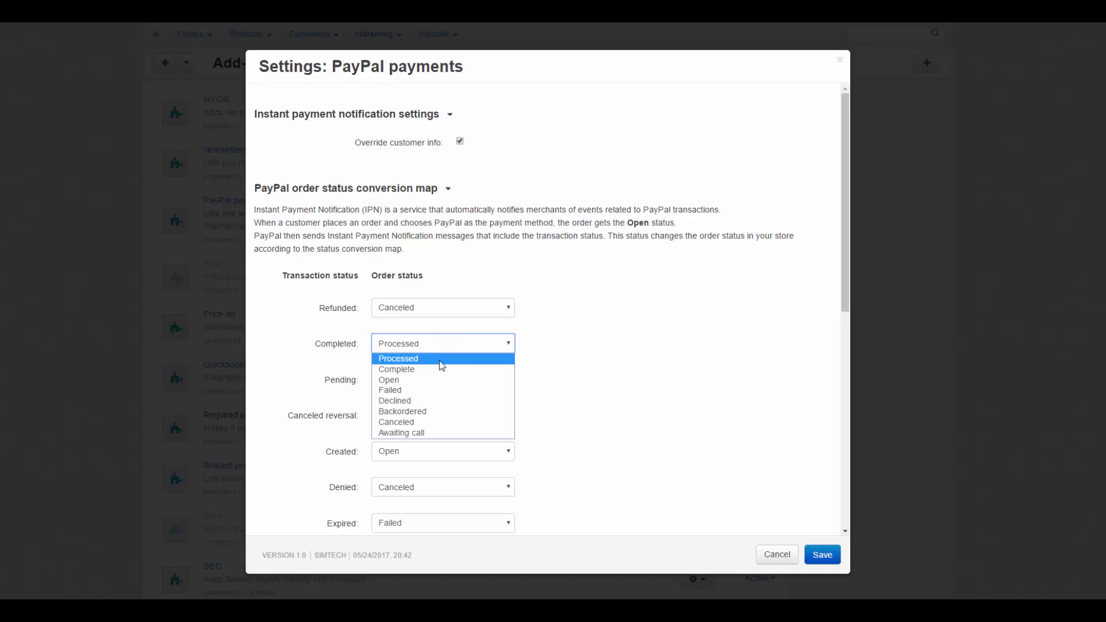
{"action": "left_click", "coordinate": [440, 358]}
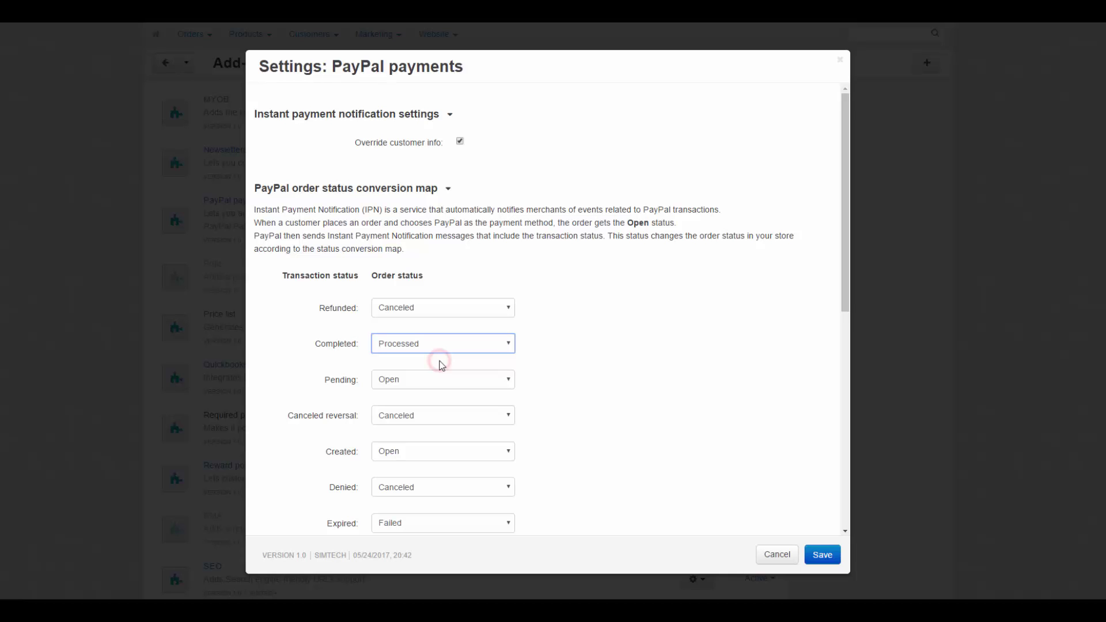
Keep Reversed mapped to Canceled and the partial refund status on Do not change
{"action": "left_click_drag", "start_coordinate": [848, 235], "coordinate": [777, 406]}
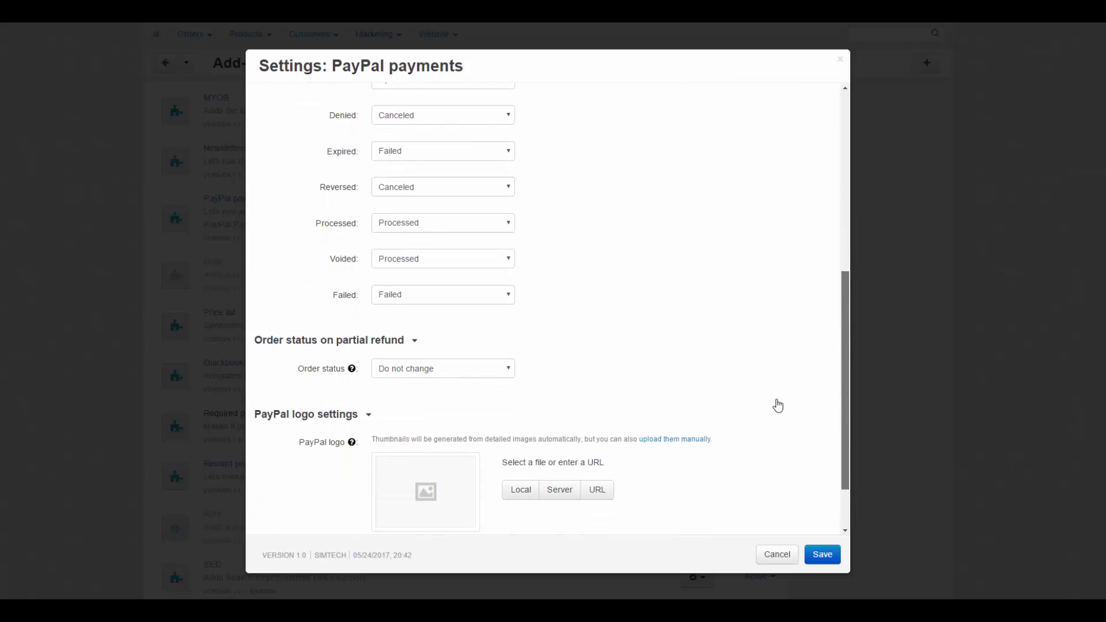
{"action": "scroll", "coordinate": [777, 406], "scroll_direction": "down", "scroll_amount": 1}
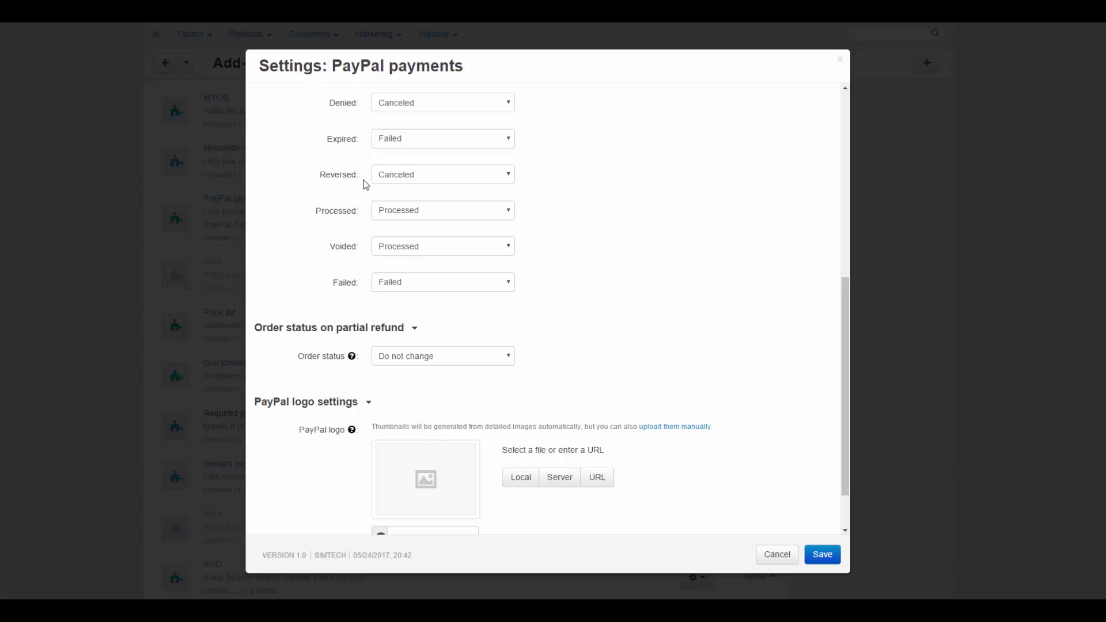
{"action": "left_click", "coordinate": [427, 175]}
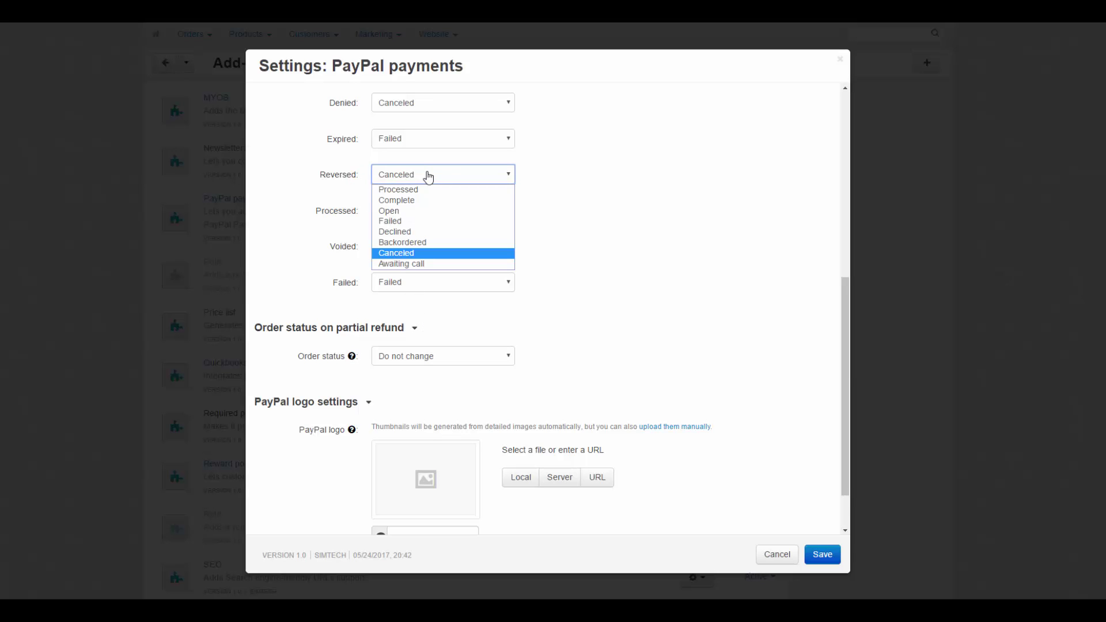
{"action": "left_click", "coordinate": [420, 253]}
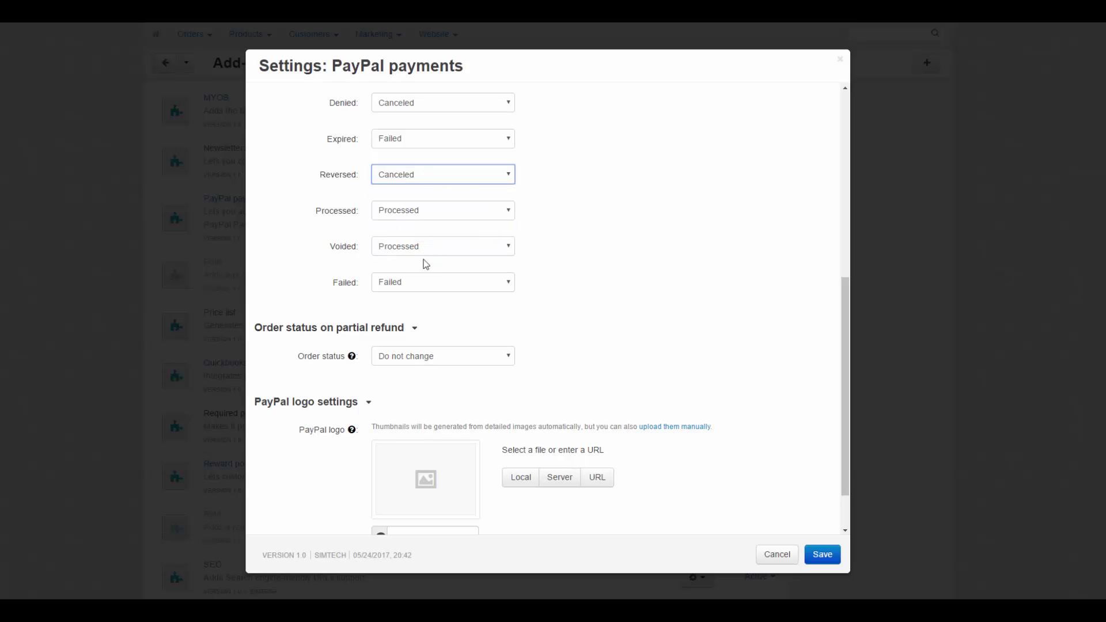
{"action": "left_click", "coordinate": [408, 357]}
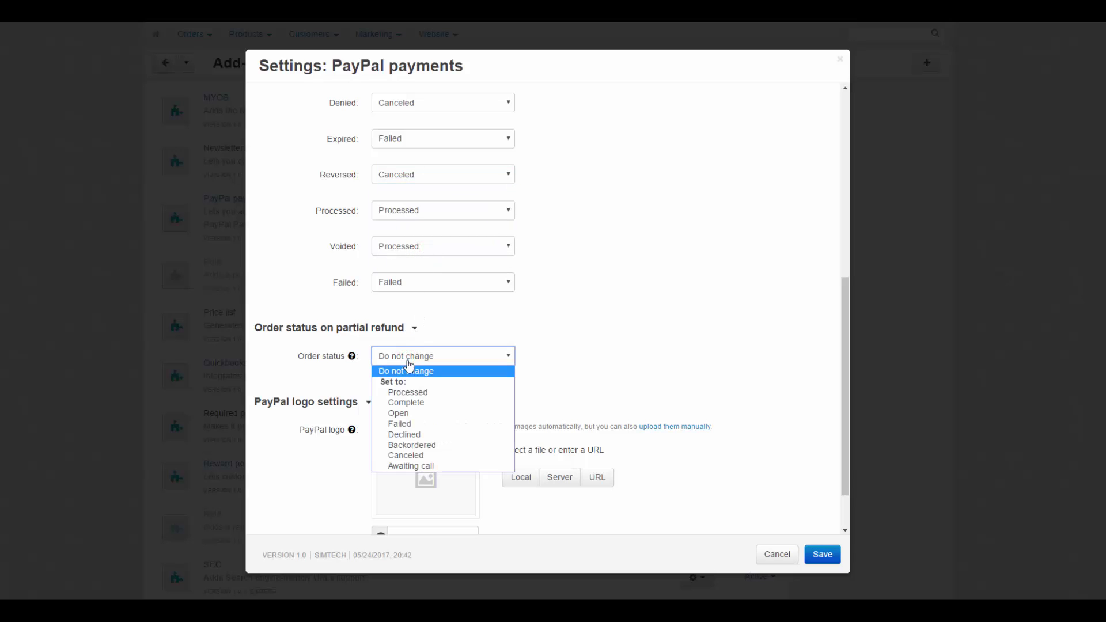
{"action": "left_click", "coordinate": [416, 371]}
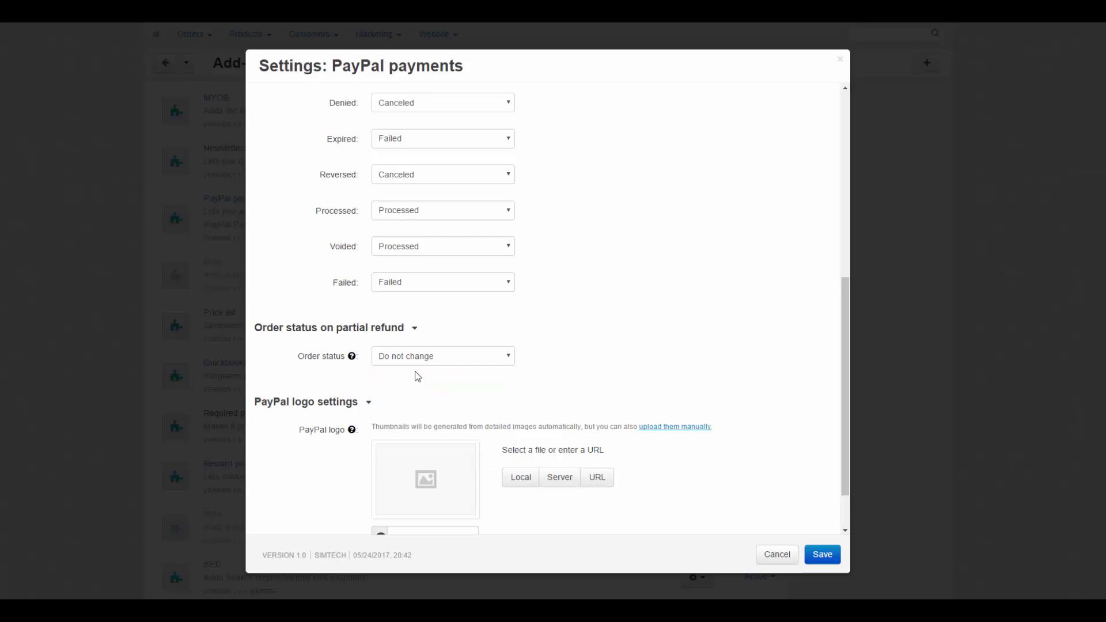
Upload pp258.png as the PayPal logo, save the settings, and go to Administration > Payment methods
{"action": "scroll", "coordinate": [416, 373], "scroll_direction": "down", "scroll_amount": 1}
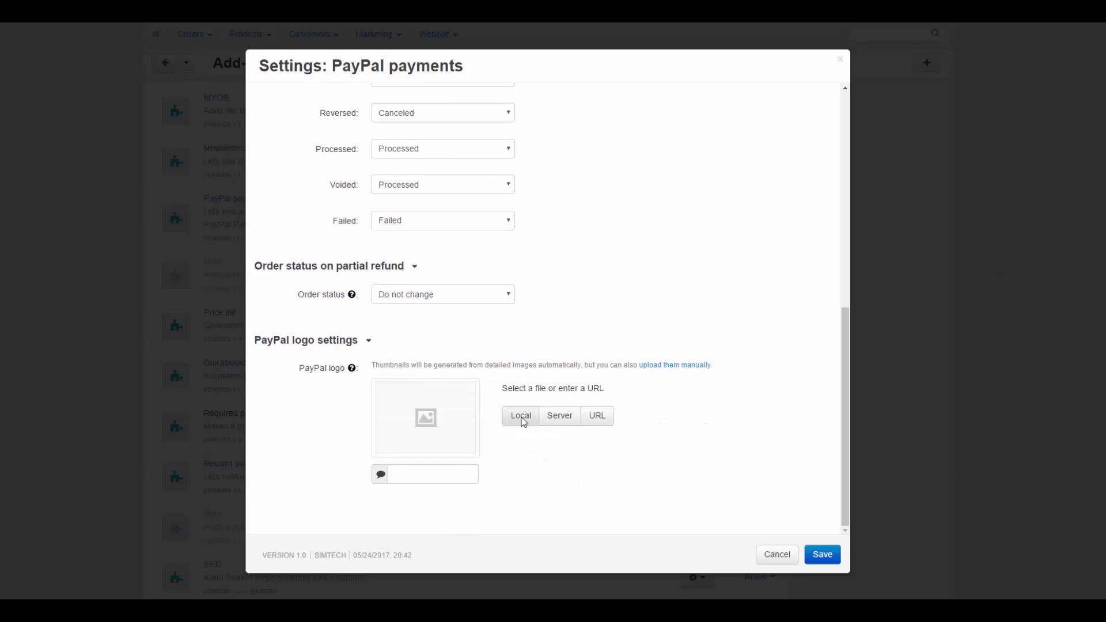
{"action": "left_click", "coordinate": [521, 417]}
{"action": "left_click", "coordinate": [350, 98]}
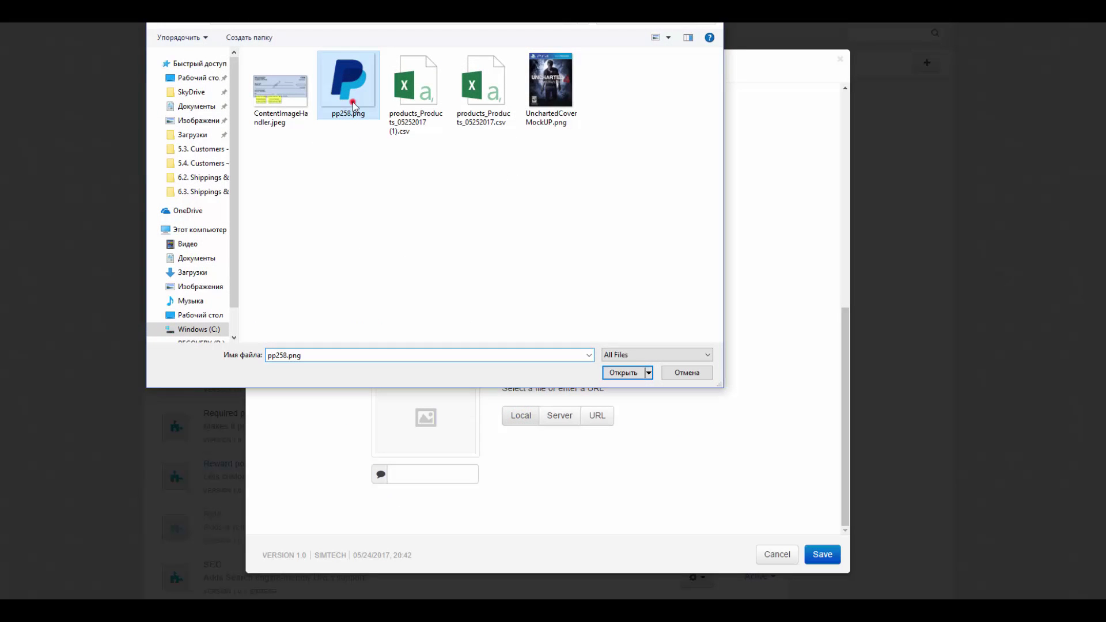
{"action": "left_click", "coordinate": [612, 373]}
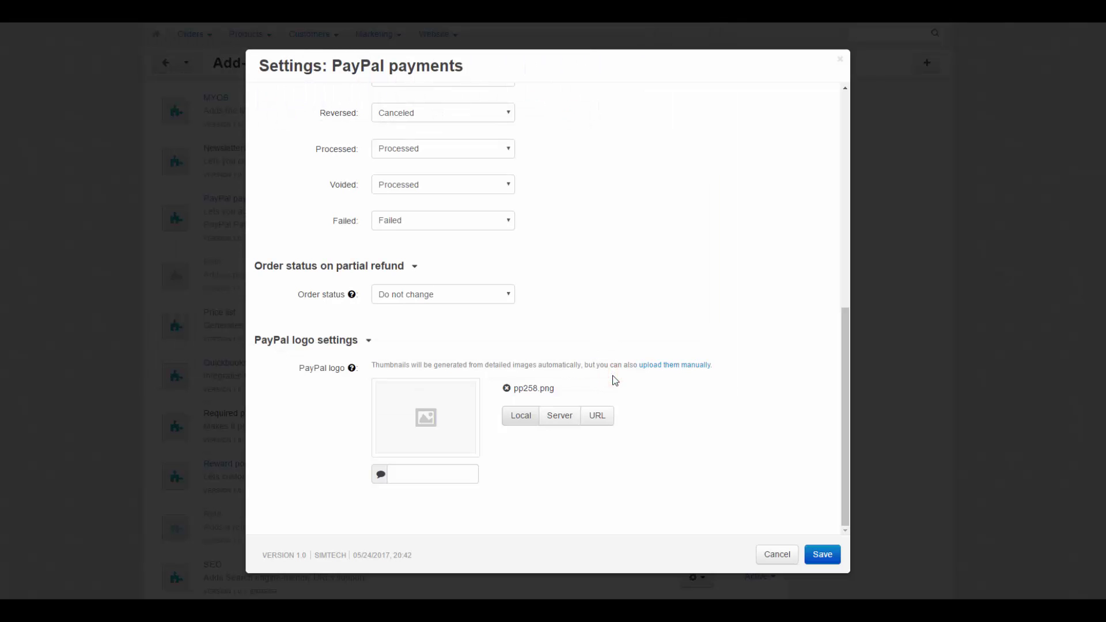
{"action": "left_click", "coordinate": [822, 554]}
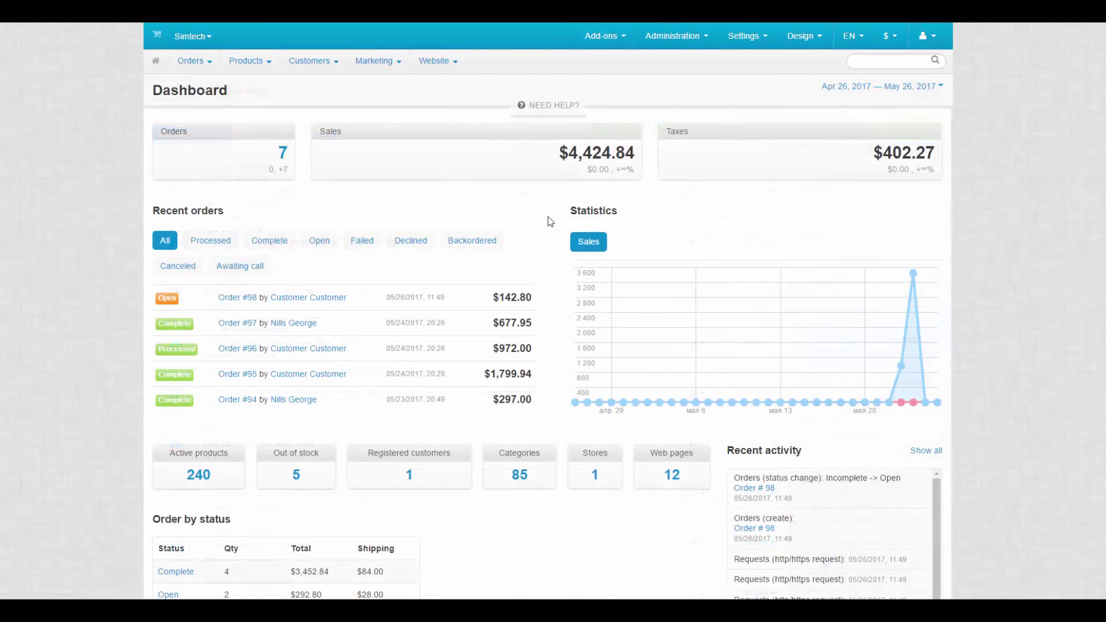
{"action": "left_click", "coordinate": [652, 38]}
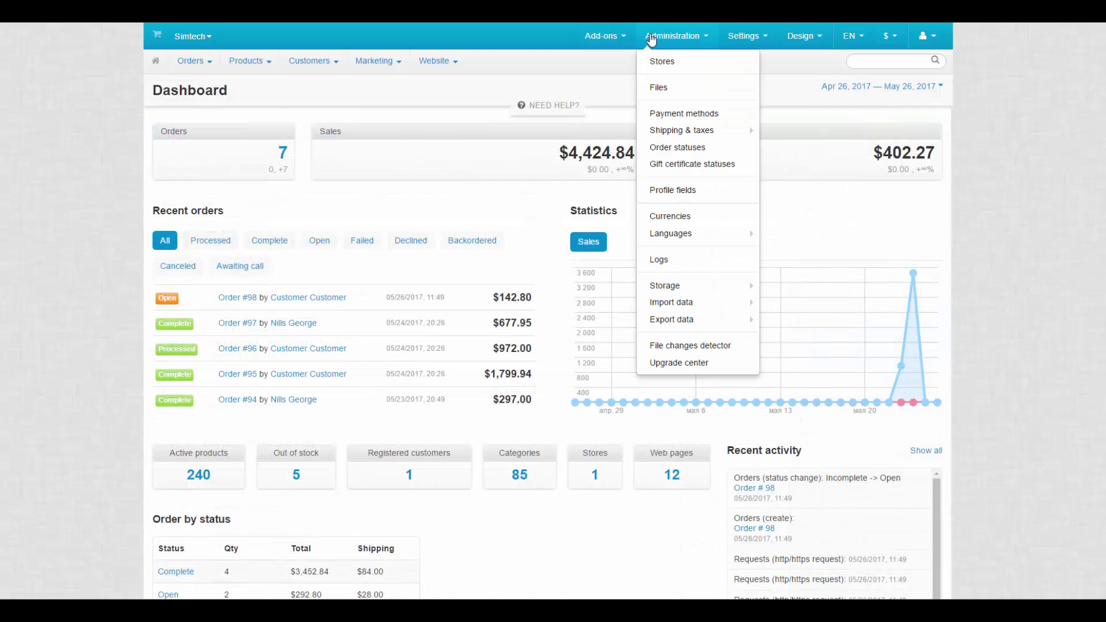
{"action": "left_click", "coordinate": [655, 115]}
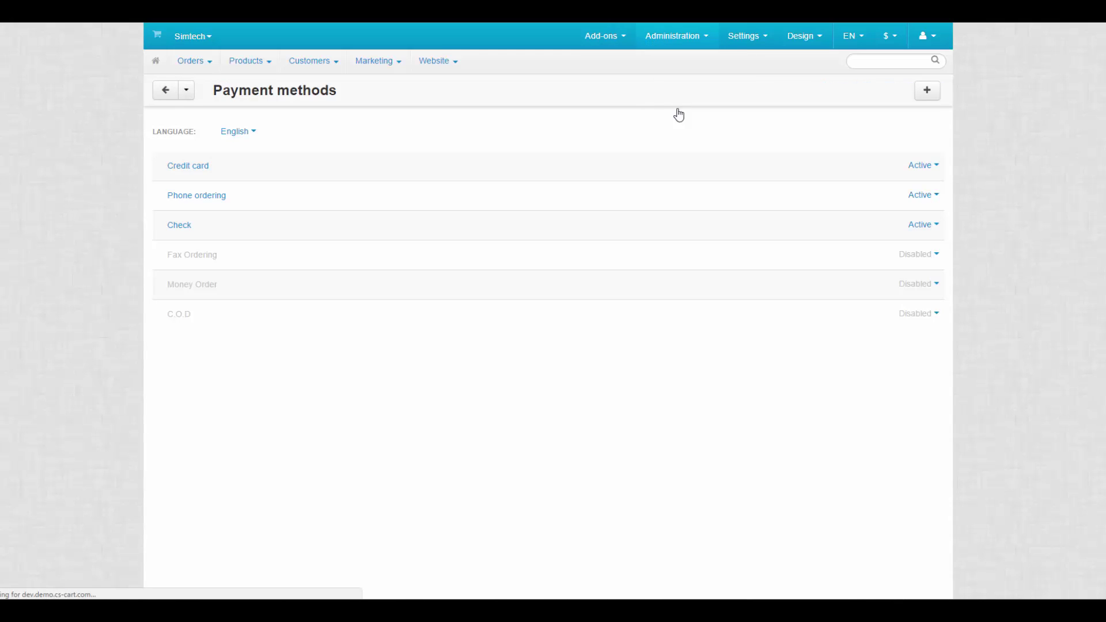
Add a new payment method named 'PayPal' with PayPal as its processor
{"action": "left_click", "coordinate": [925, 95]}
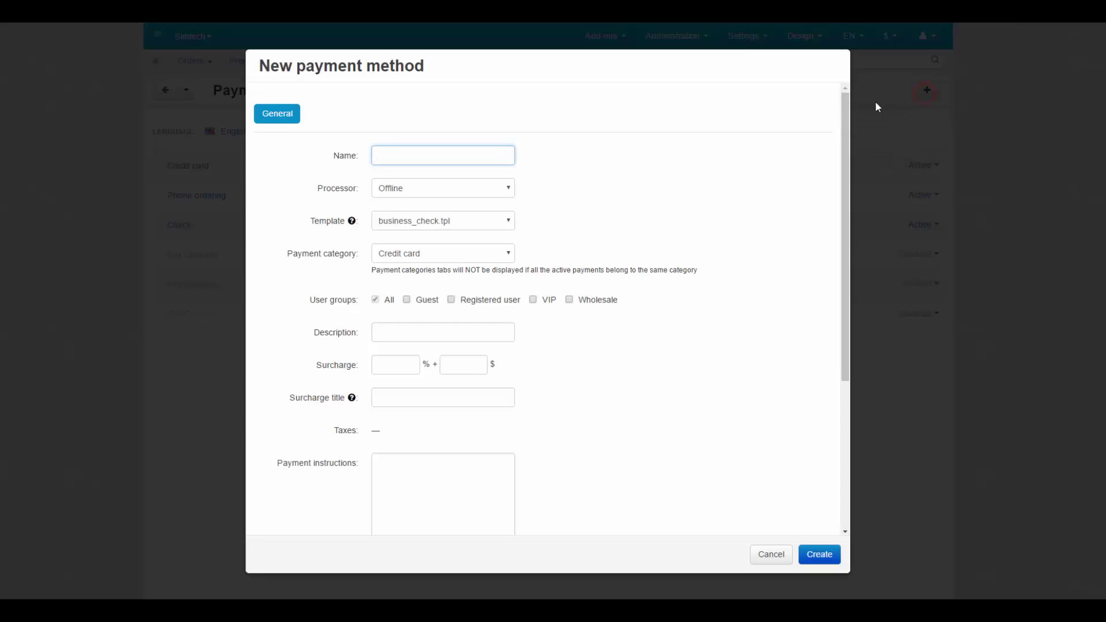
{"action": "left_click", "coordinate": [502, 157]}
{"action": "type", "text": "PayPal"}
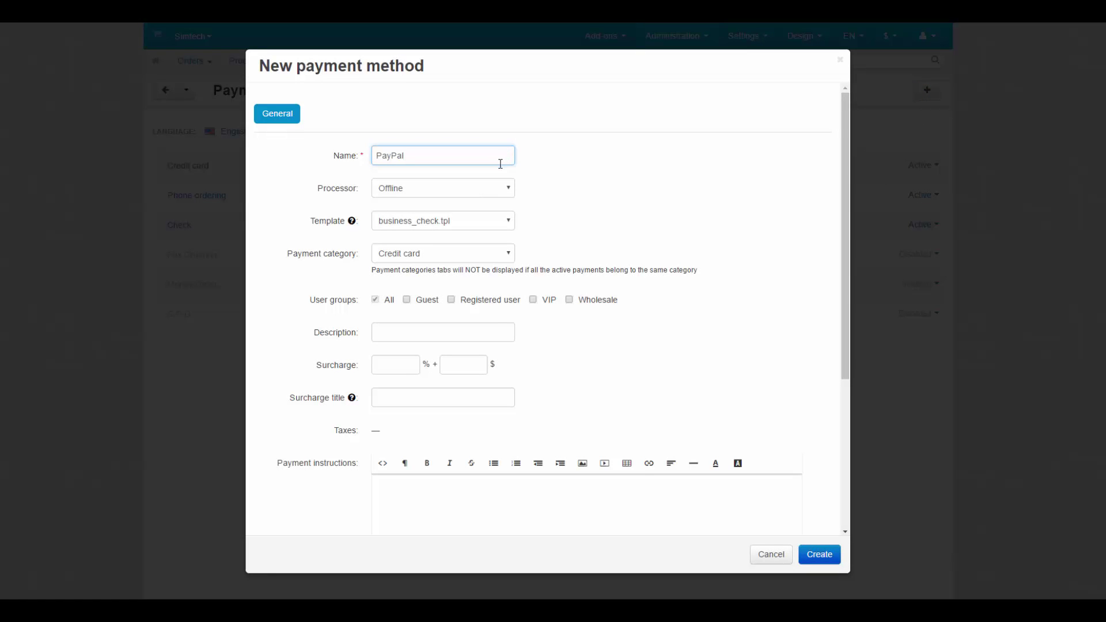
{"action": "left_click", "coordinate": [477, 187]}
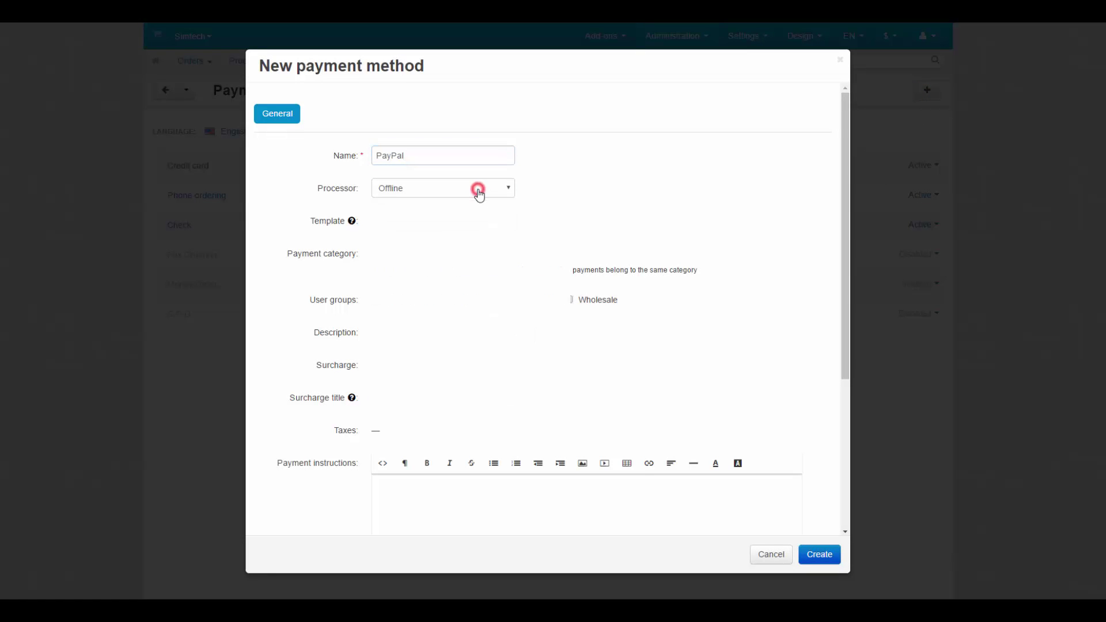
{"action": "left_click_drag", "start_coordinate": [566, 228], "coordinate": [562, 316]}
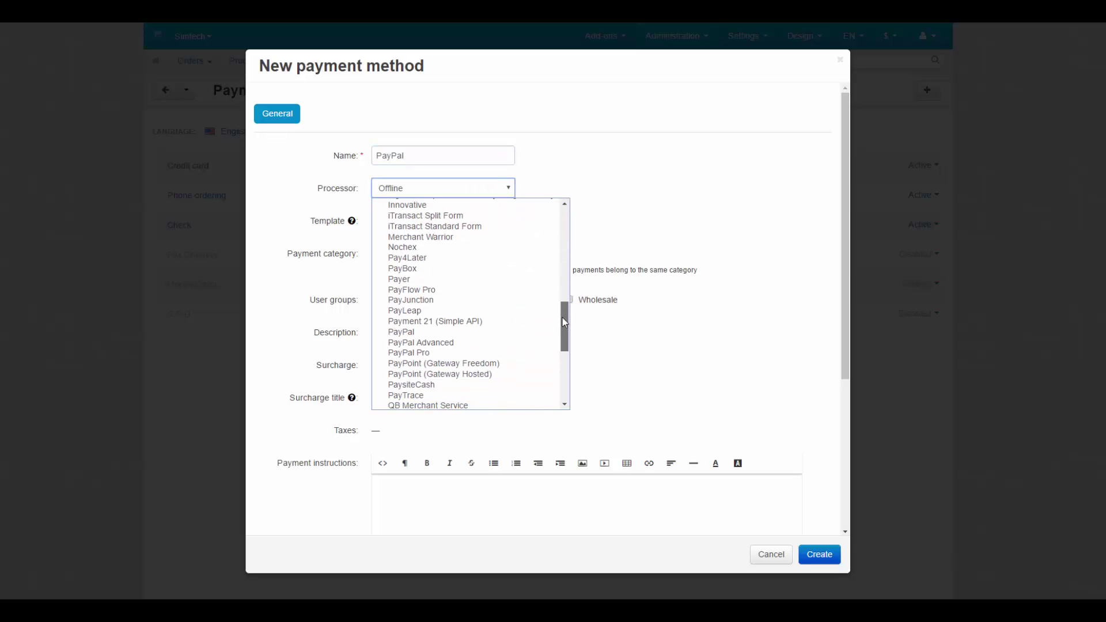
{"action": "left_click", "coordinate": [390, 329]}
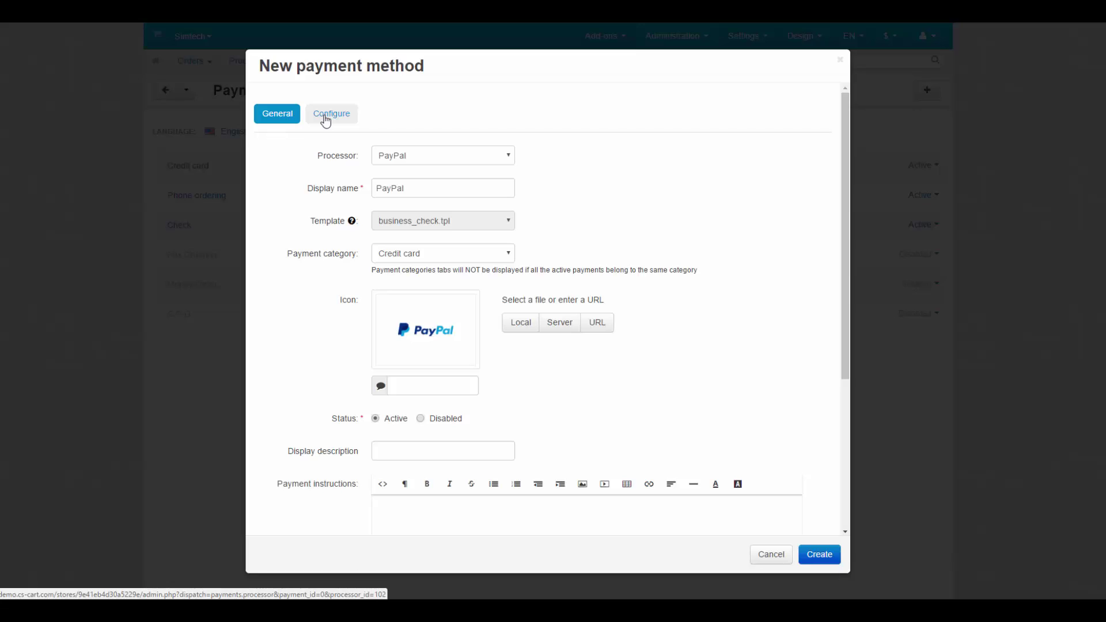
Configure the PayPal method with currency US Dollar, order prefix CSD, and initial status Open
{"action": "left_click", "coordinate": [326, 118]}
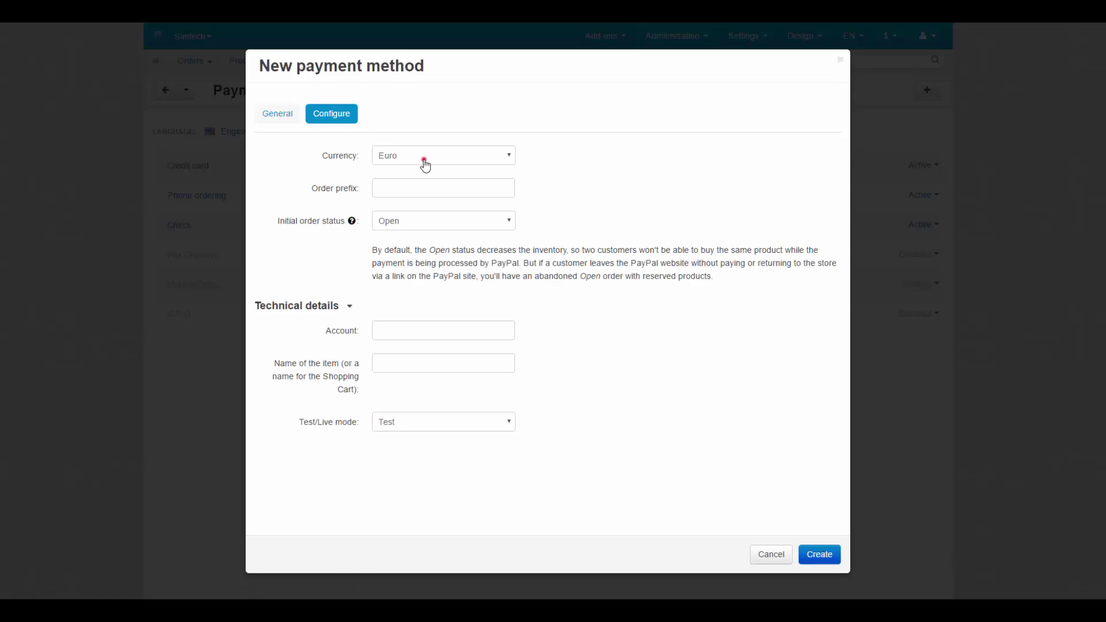
{"action": "left_click", "coordinate": [424, 159]}
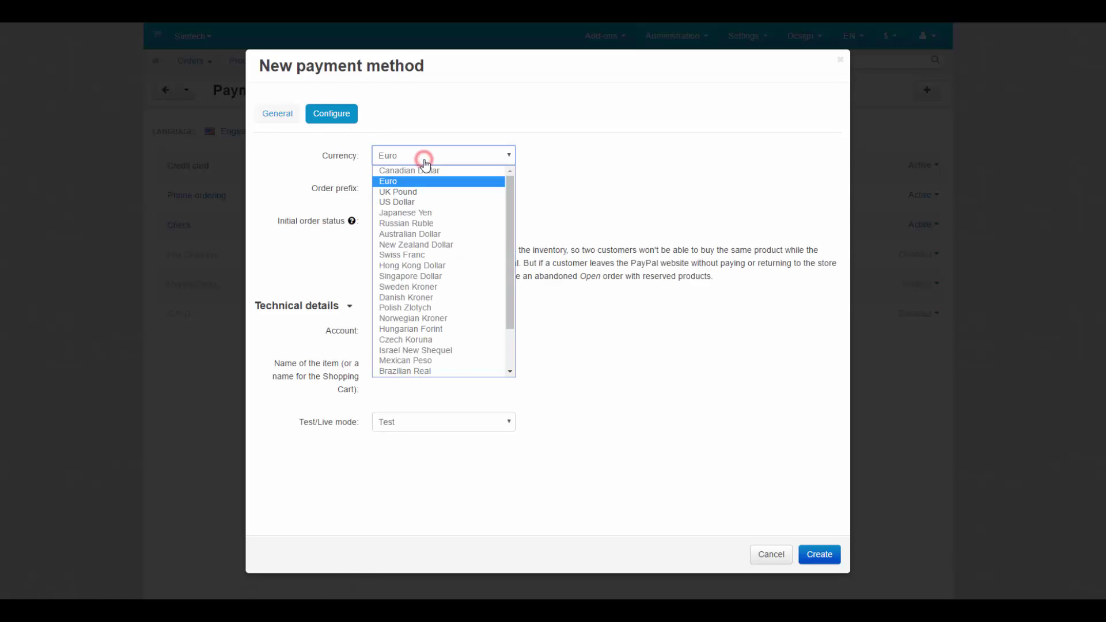
{"action": "left_click", "coordinate": [423, 202]}
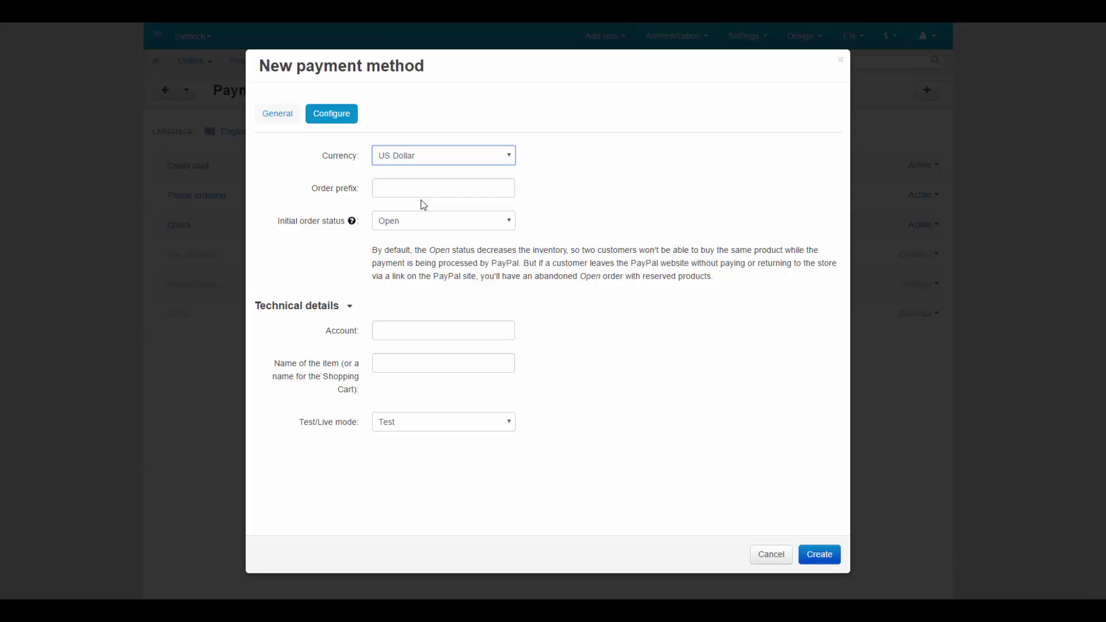
{"action": "left_click", "coordinate": [386, 187]}
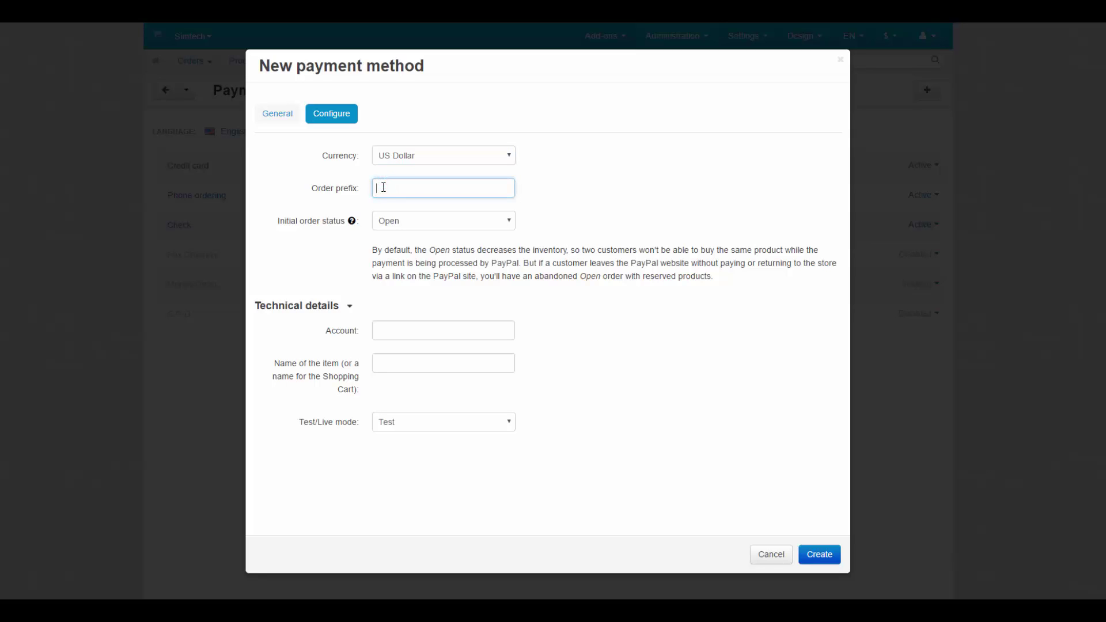
{"action": "type", "text": "CSD"}
{"action": "left_click", "coordinate": [420, 227]}
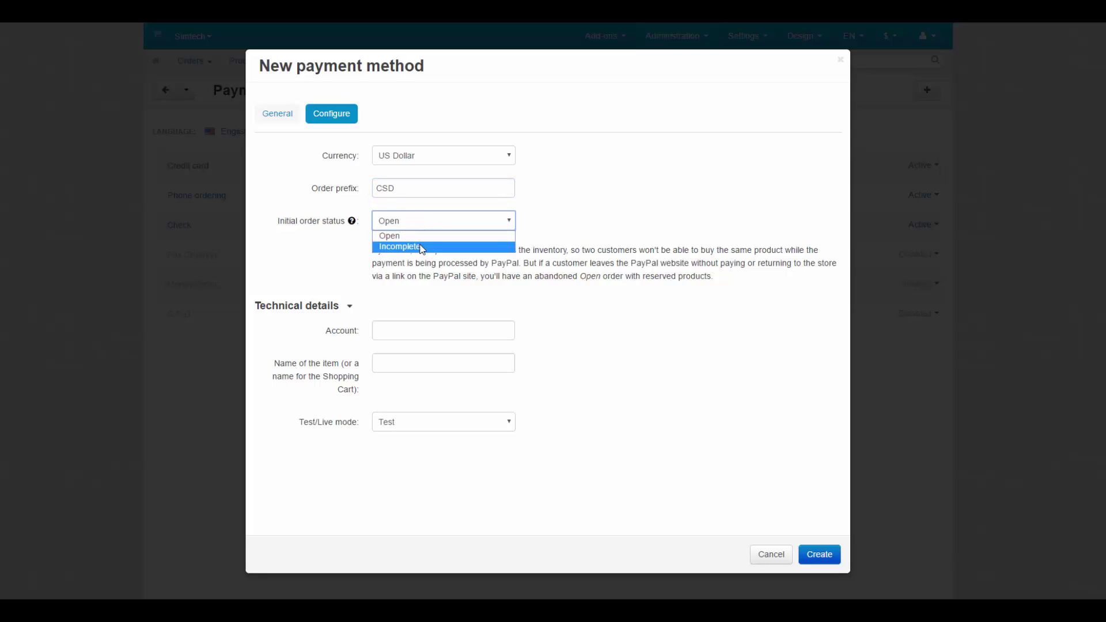
{"action": "left_click", "coordinate": [415, 233]}
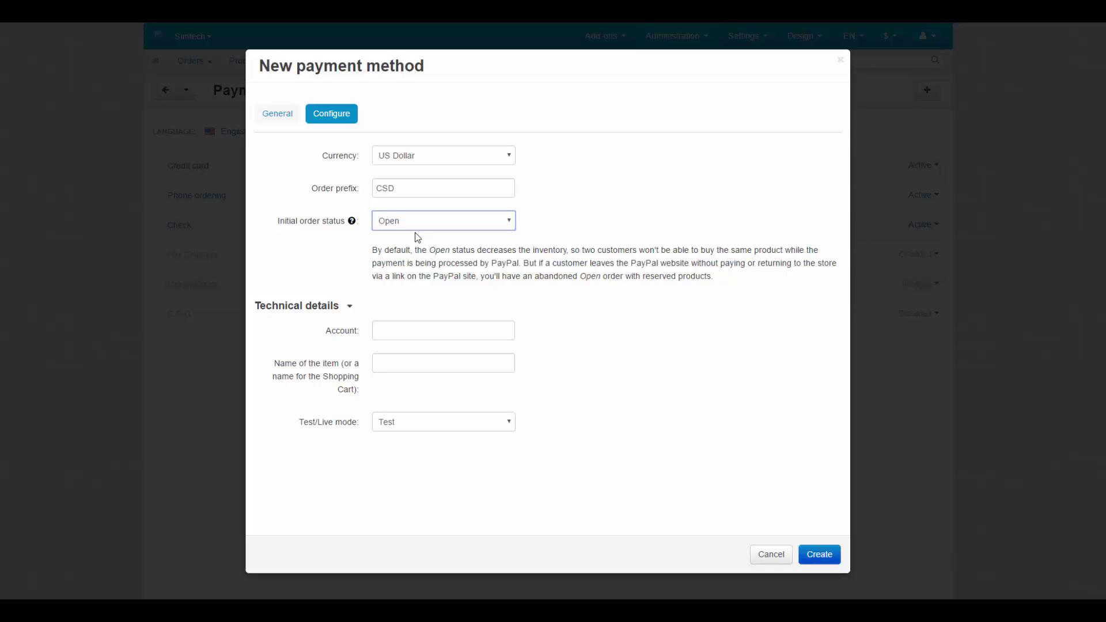
Enter the PayPal account e-mail in Account and 'My shop' as the item name
{"action": "left_click", "coordinate": [363, 311]}
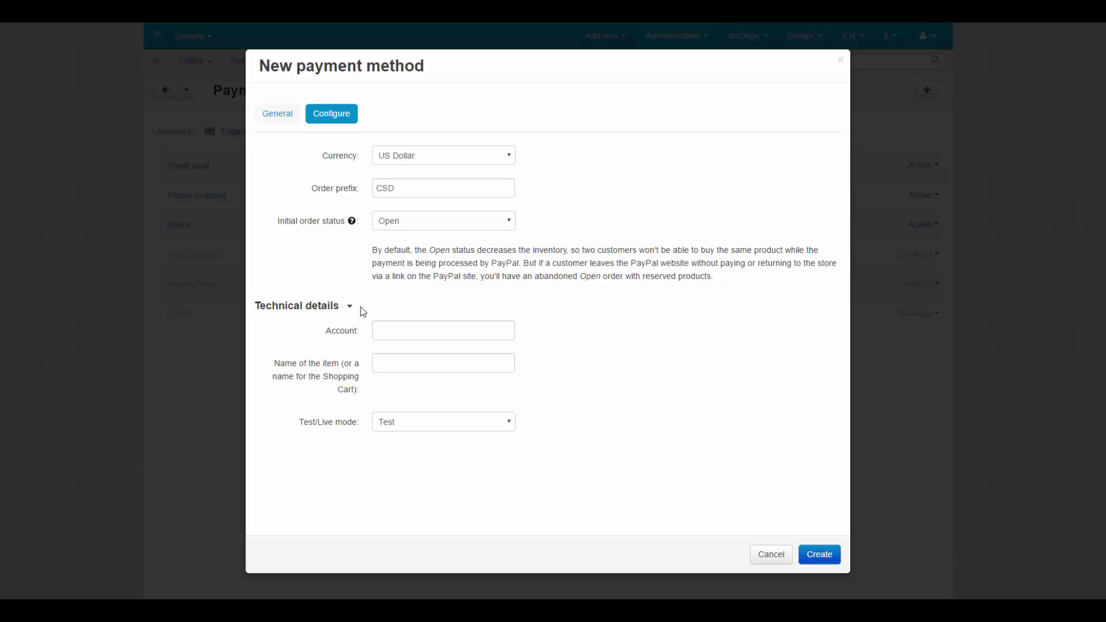
{"action": "left_click", "coordinate": [384, 332]}
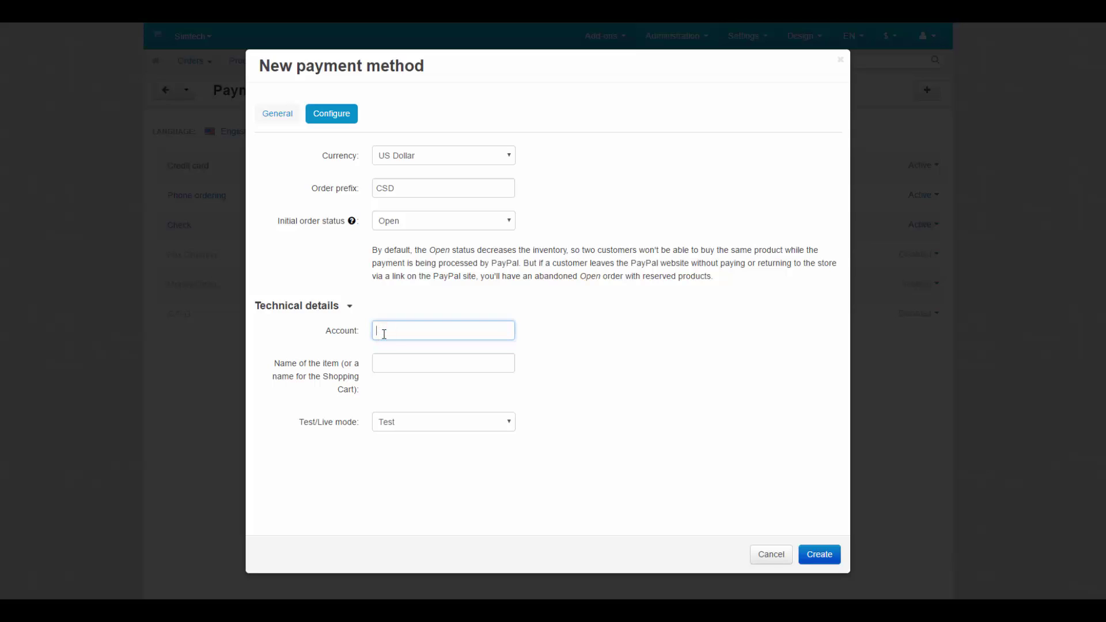
{"action": "left_click", "coordinate": [384, 365]}
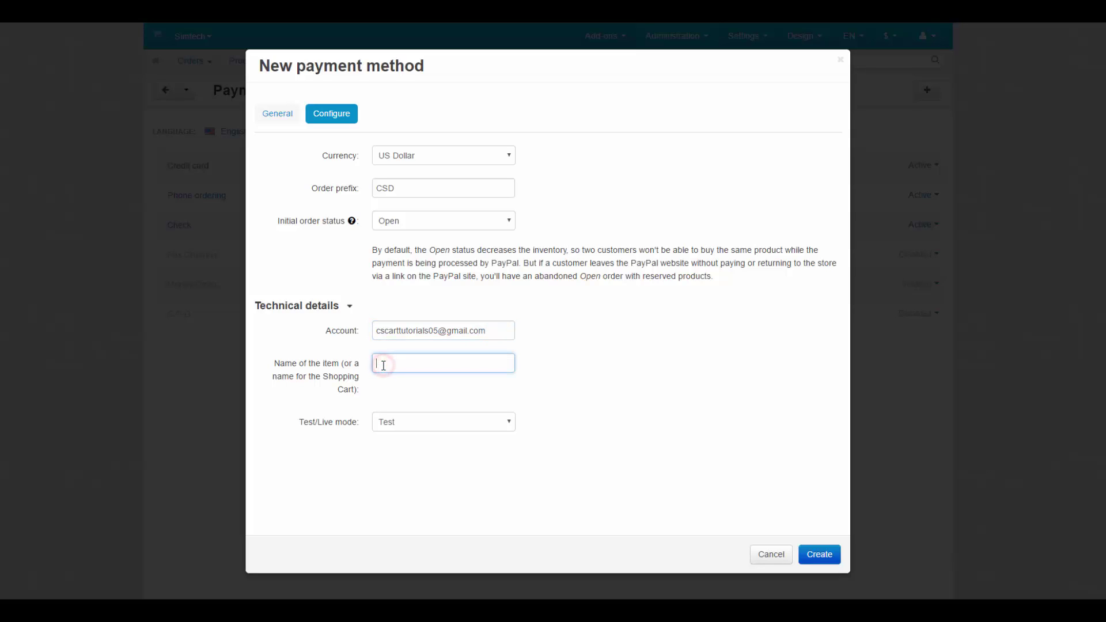
{"action": "type", "text": "My shop"}
Set the Test/Live mode of the PayPal method to Live
{"action": "left_click", "coordinate": [410, 425]}
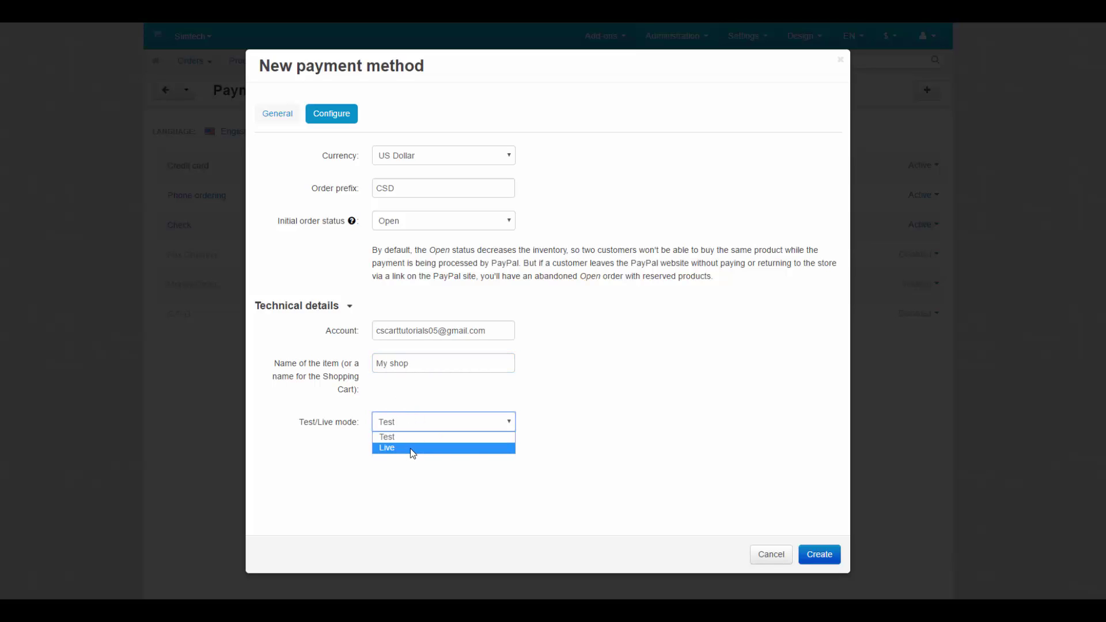
{"action": "left_click", "coordinate": [413, 448]}
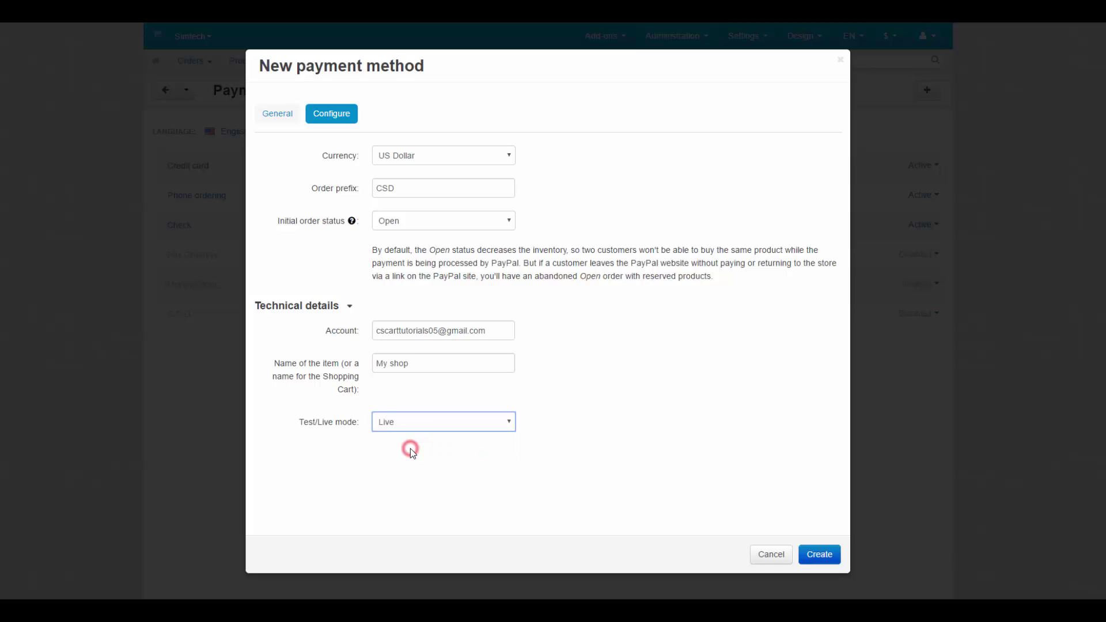
{"action": "left_click", "coordinate": [409, 427]}
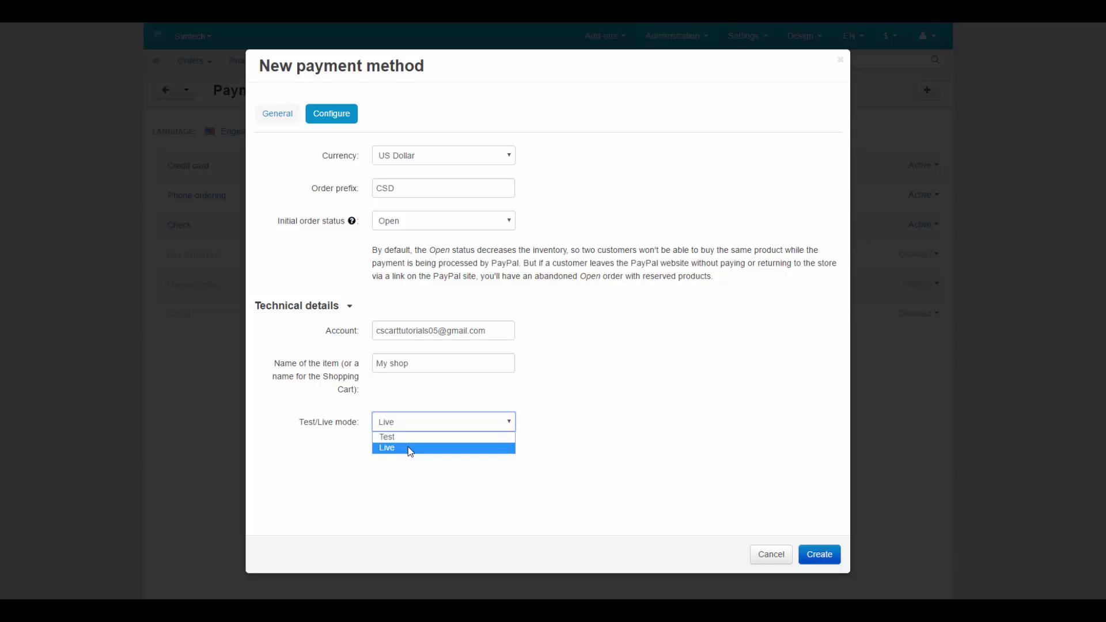
{"action": "left_click", "coordinate": [408, 448]}
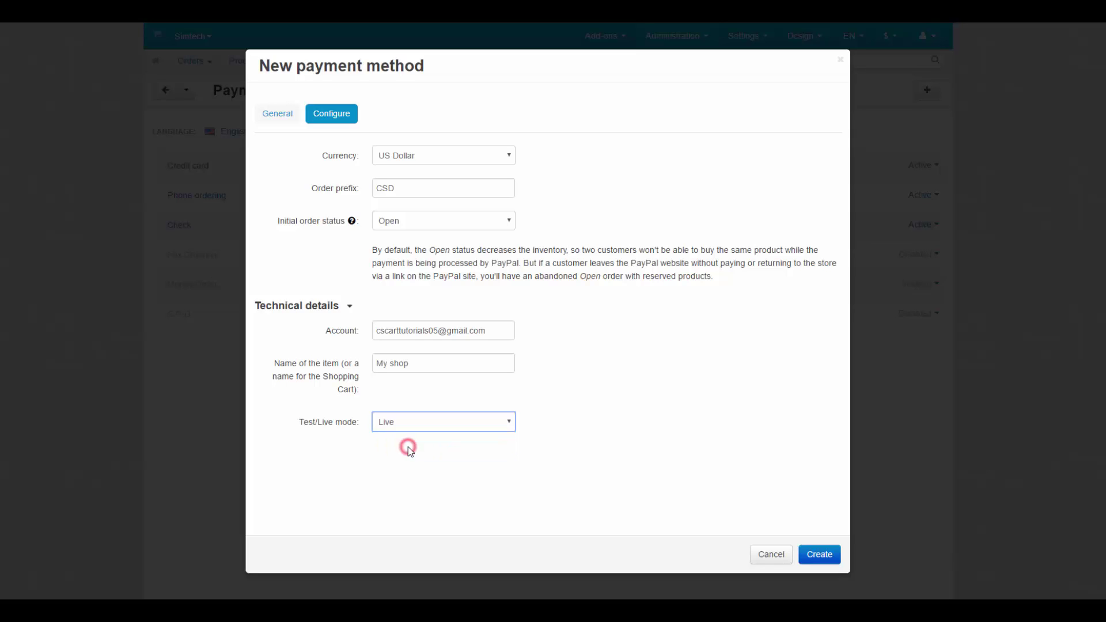
Create the PayPal payment method and select PayPal under Billing Options at storefront checkout
{"action": "left_click", "coordinate": [823, 556]}
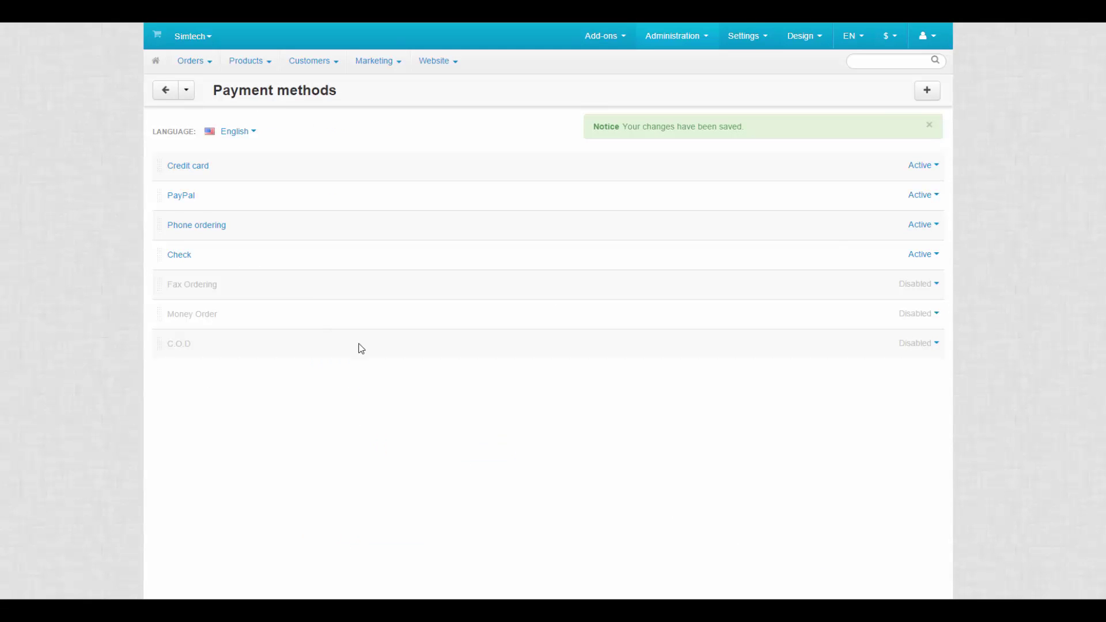
{"action": "left_click", "coordinate": [202, 196]}
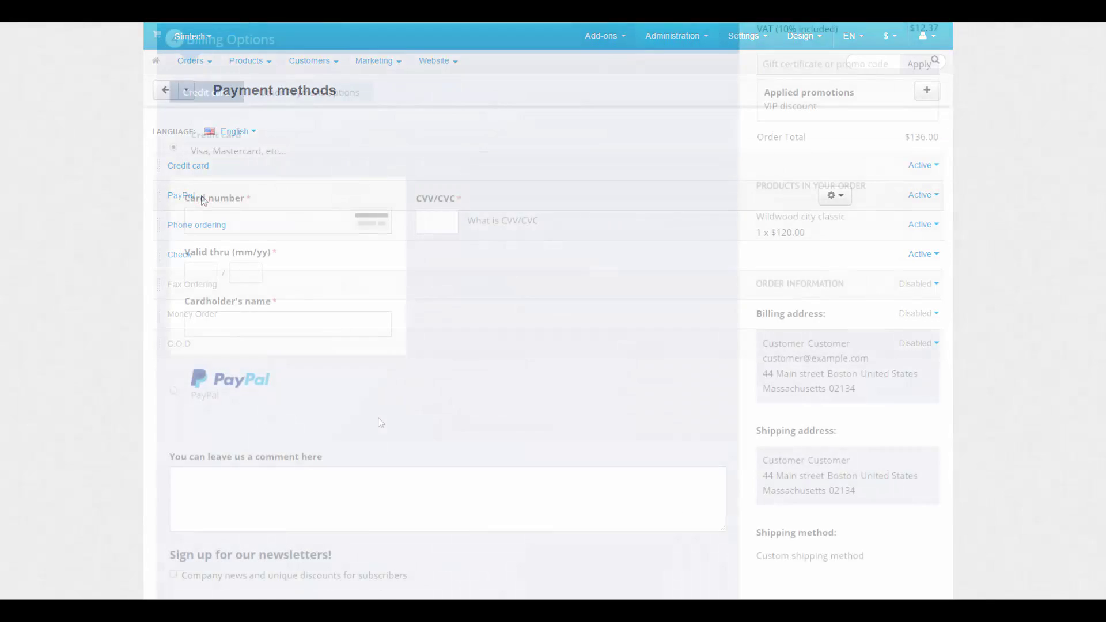
{"action": "left_click", "coordinate": [173, 390]}
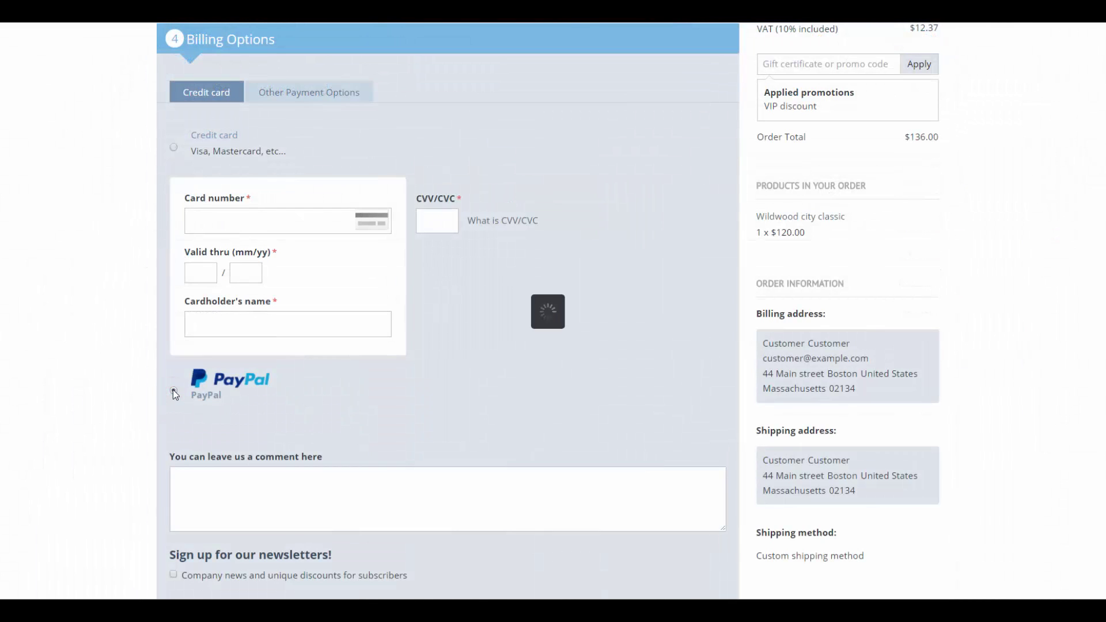